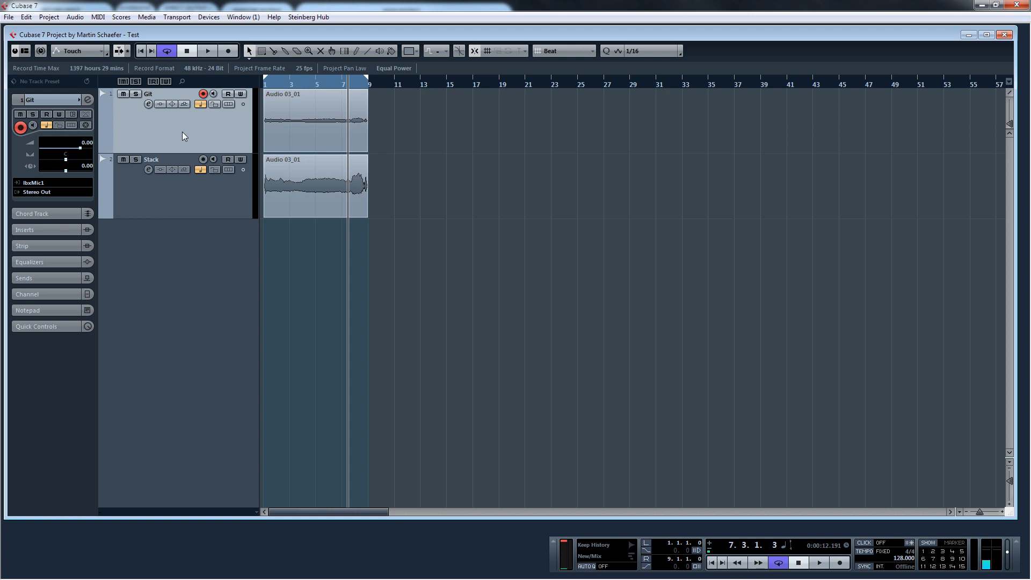
left_click(190, 202)
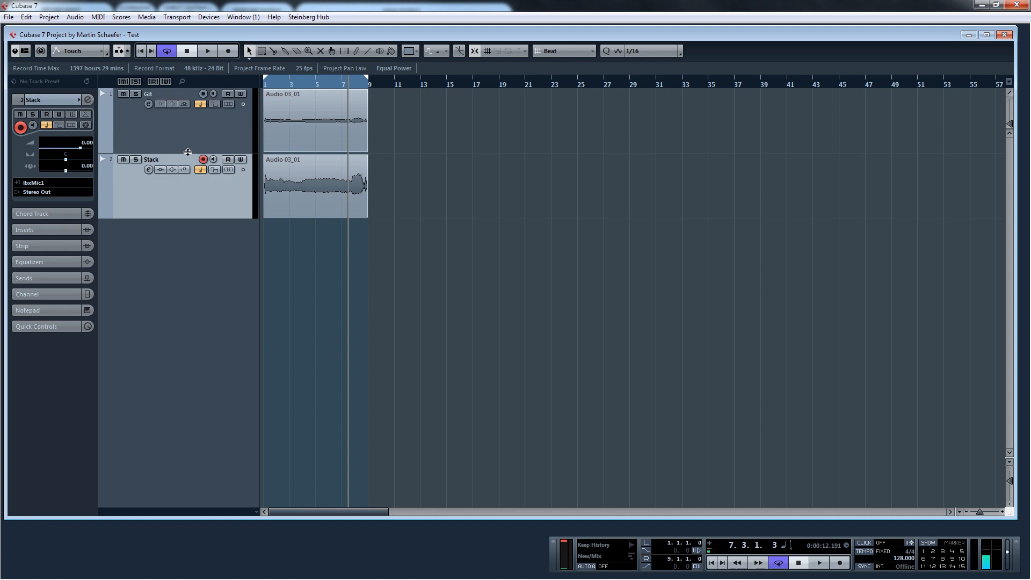
left_click(188, 131)
left_click(200, 206)
left_click(197, 128)
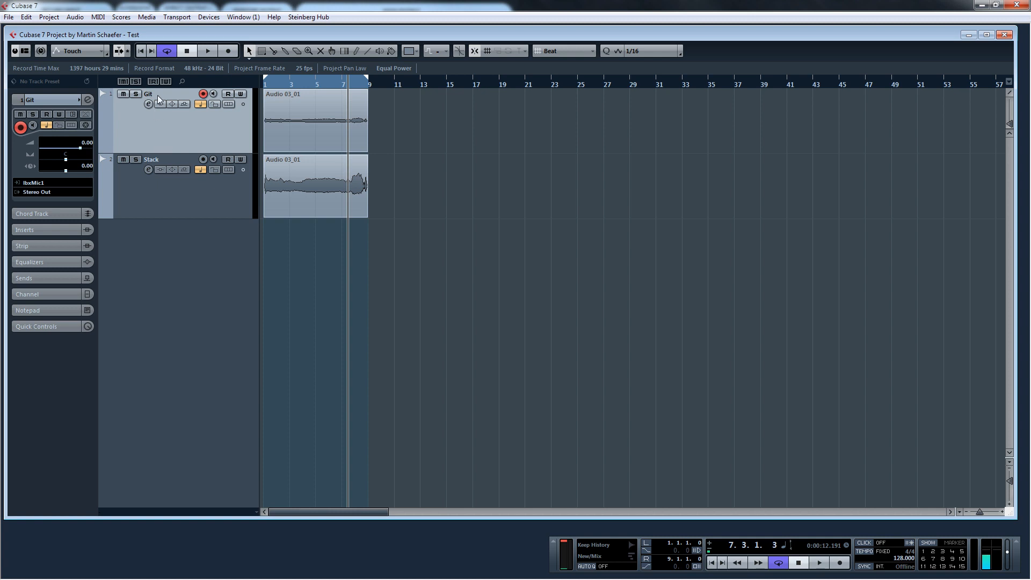
left_click(176, 156)
left_click(172, 140)
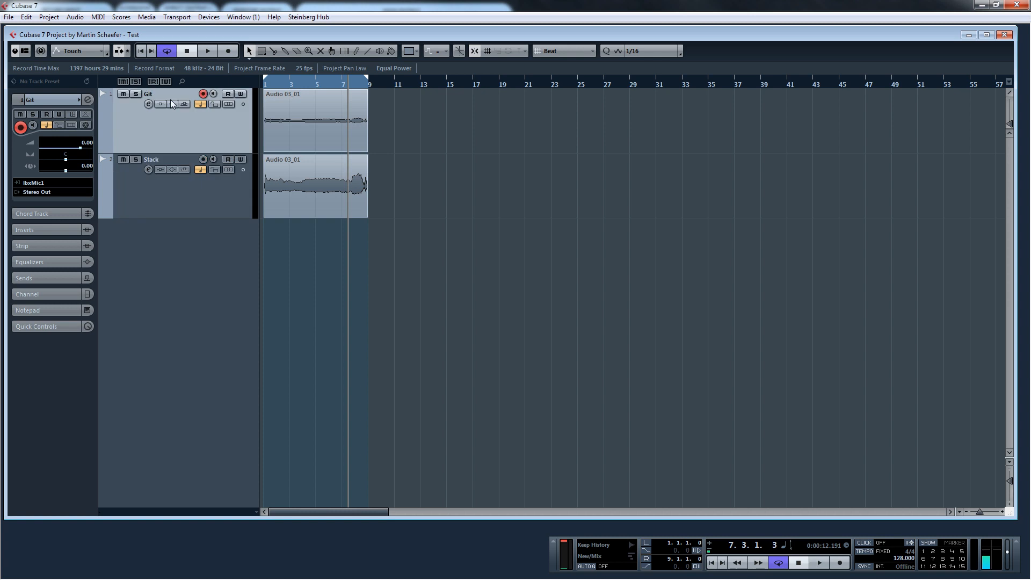
Examine the VST Audio System's ASIO driver settings and the ASIO Saffire port list in the device setup.
left_click(208, 18)
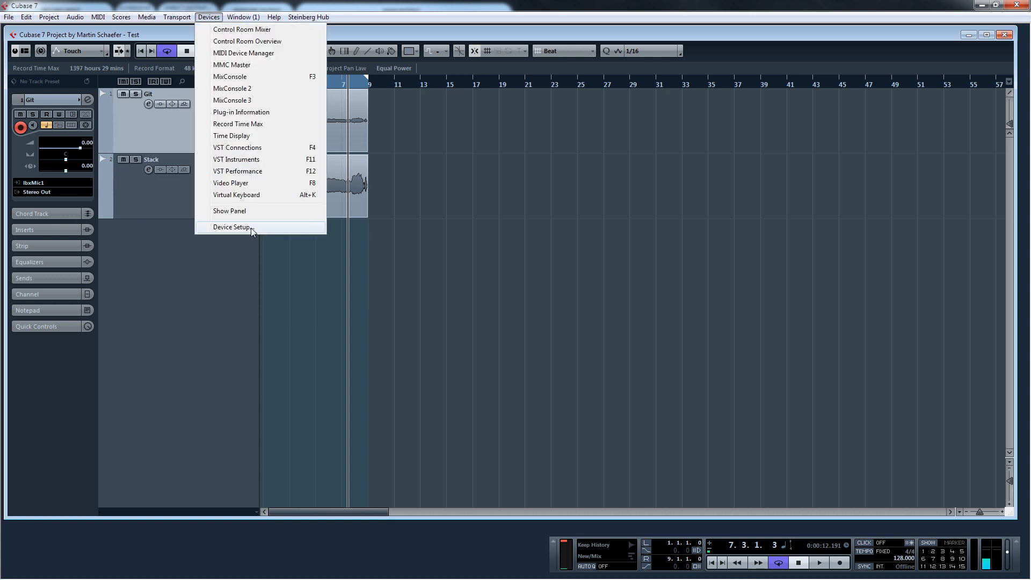
left_click(234, 226)
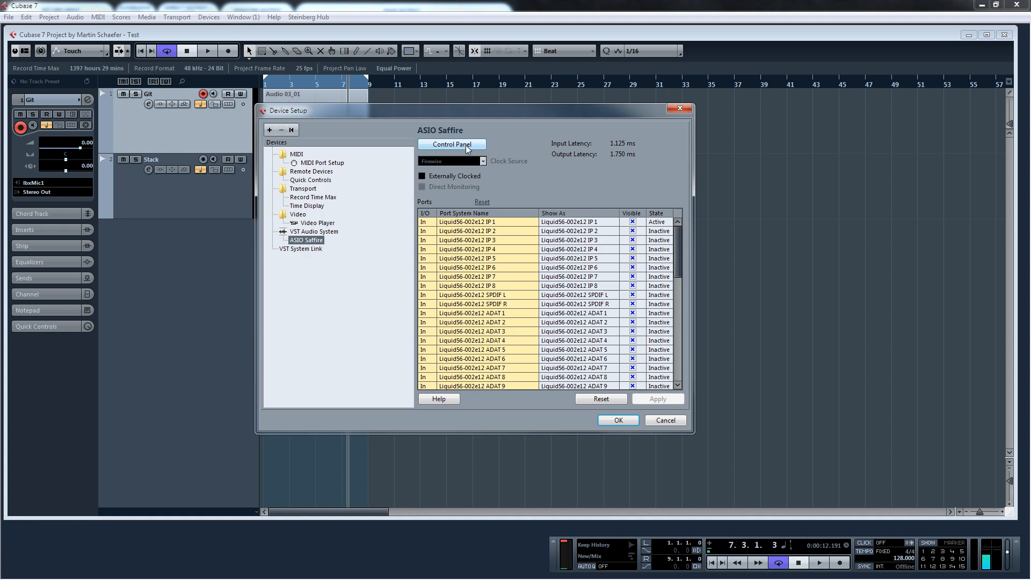
left_click(308, 231)
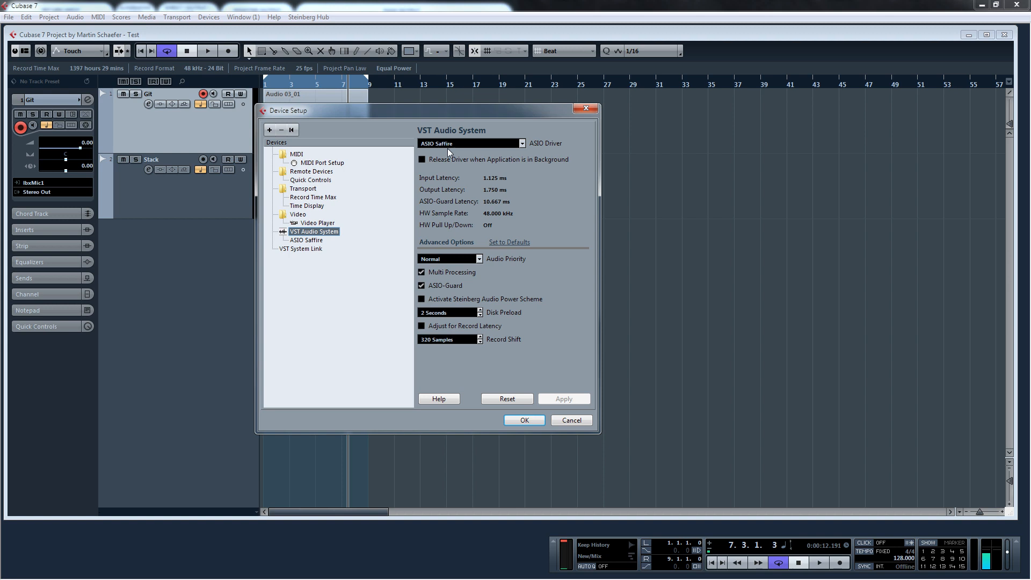
left_click(307, 240)
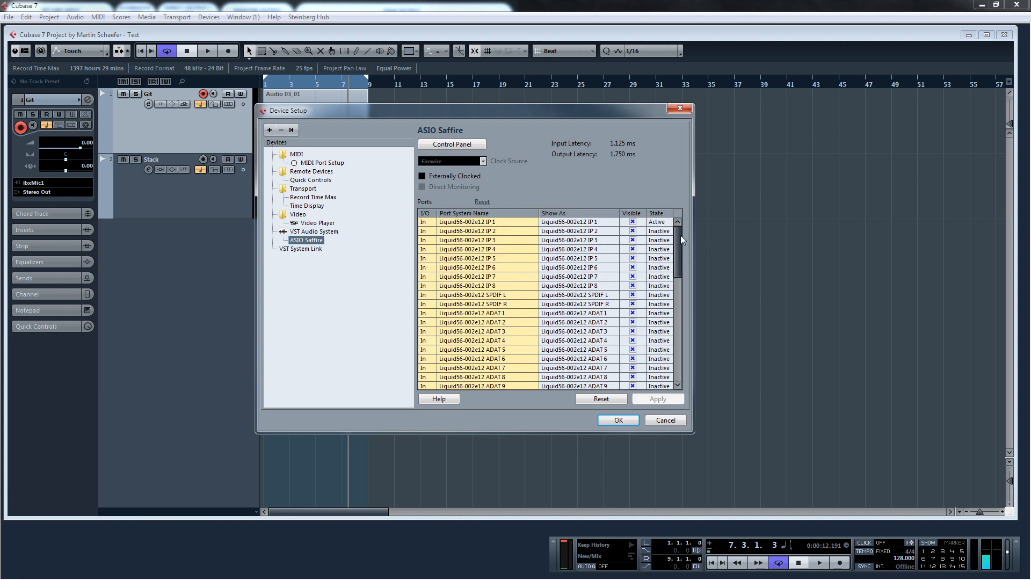
mouse_move(678, 232)
left_mouse_down()
mouse_move(682, 348)
mouse_move(676, 228)
left_mouse_up()
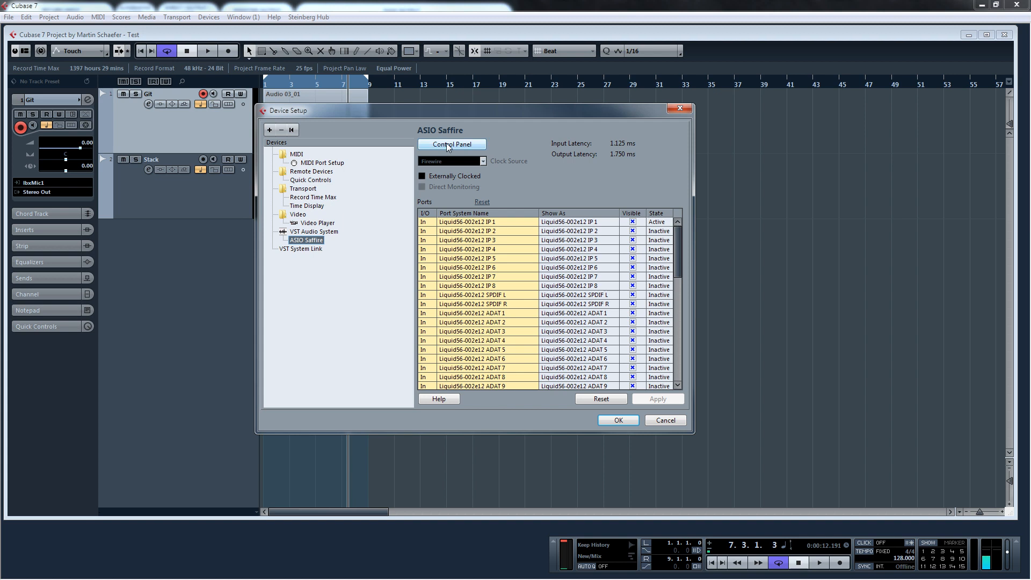
left_click(618, 421)
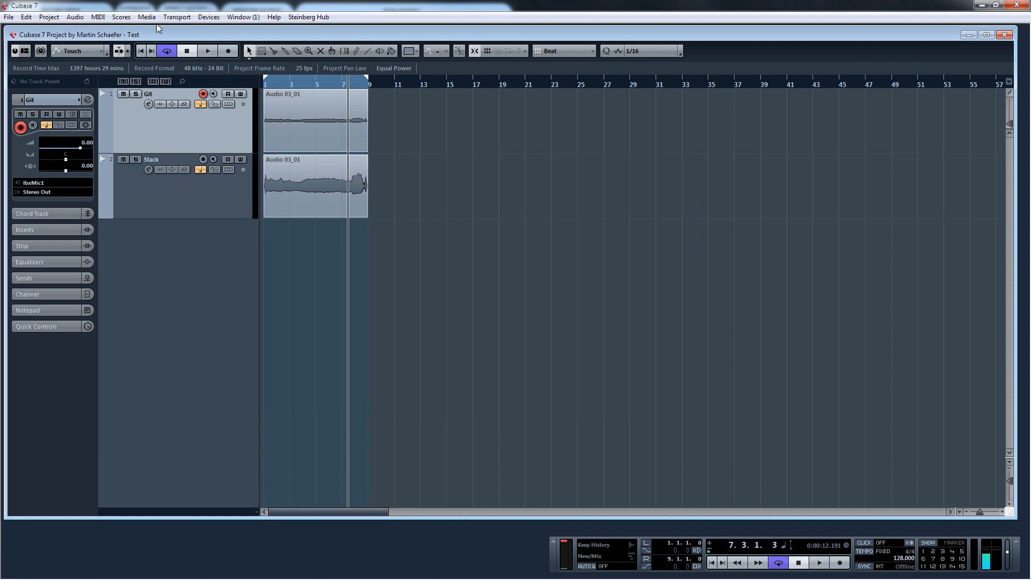
Add one stereo input bus named Profiler to the VST connections.
left_click(212, 17)
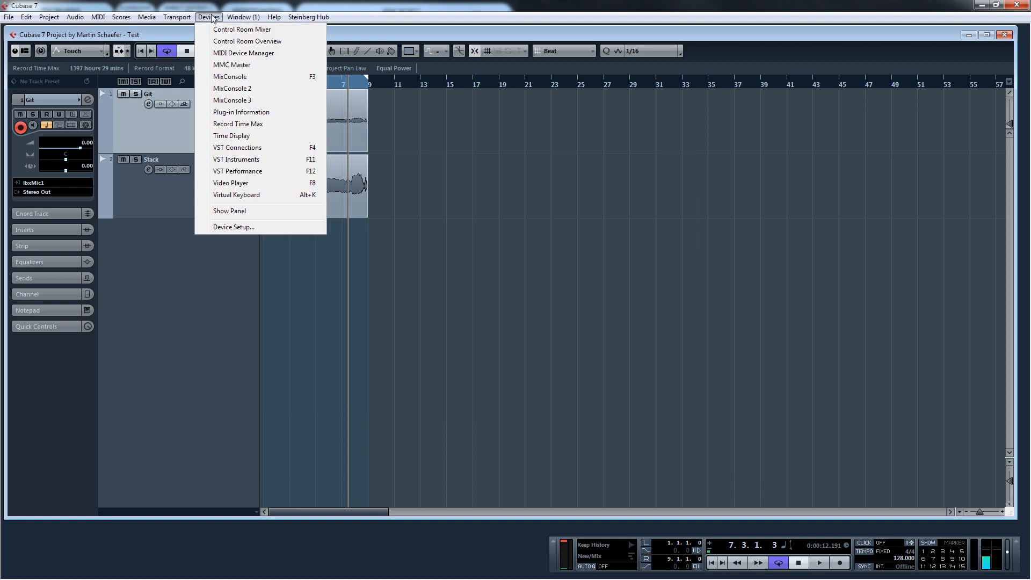
left_click(243, 149)
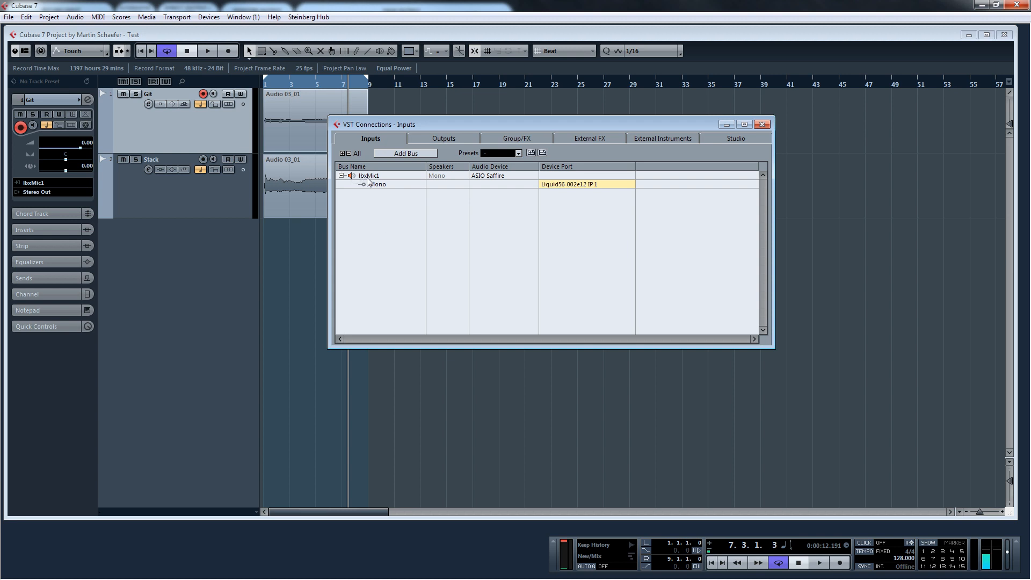
left_click(396, 154)
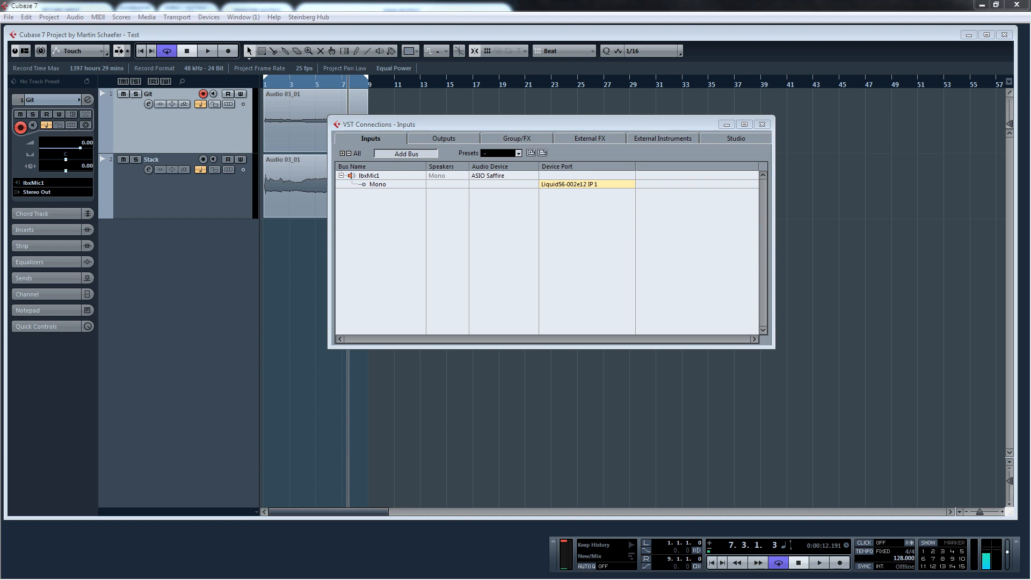
left_click_drag(430, 407, 402, 215)
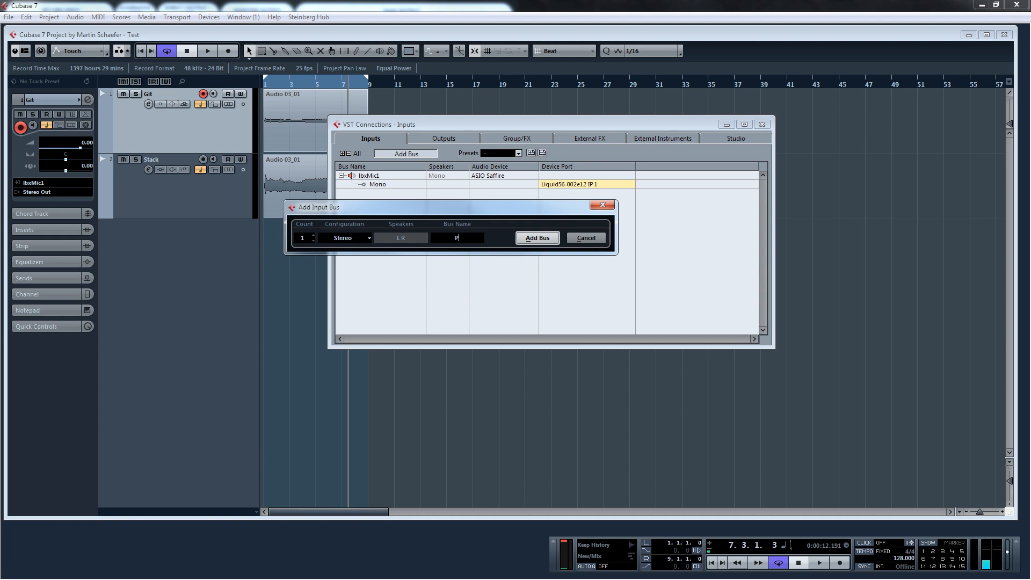
type("Profiler")
left_click(526, 240)
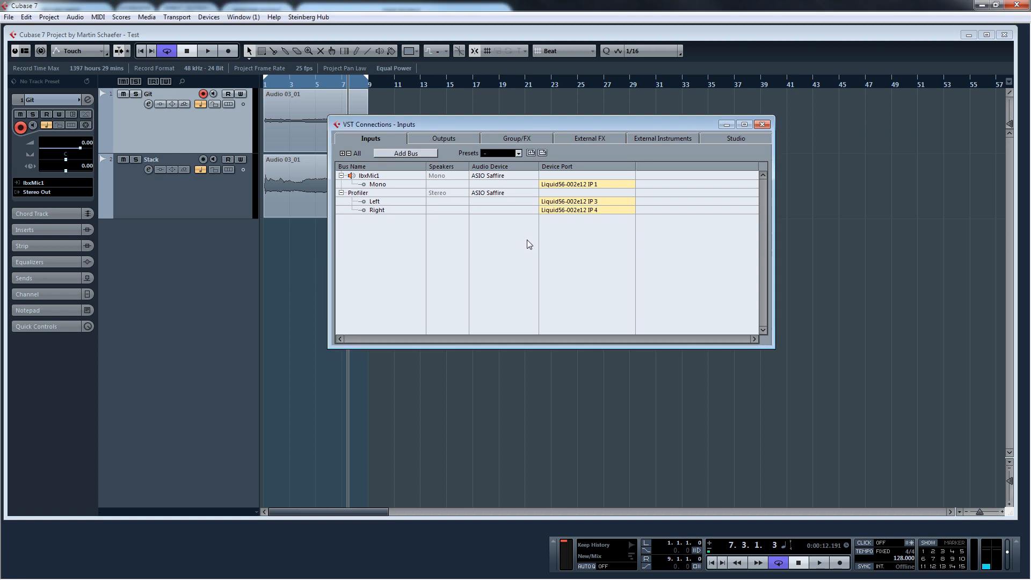
Assign the Profiler input bus's left channel to Liquid56-002e12 SPDIF L and its right channel to Liquid56-002e12 SPDIF R.
left_click(378, 210)
left_click(378, 202)
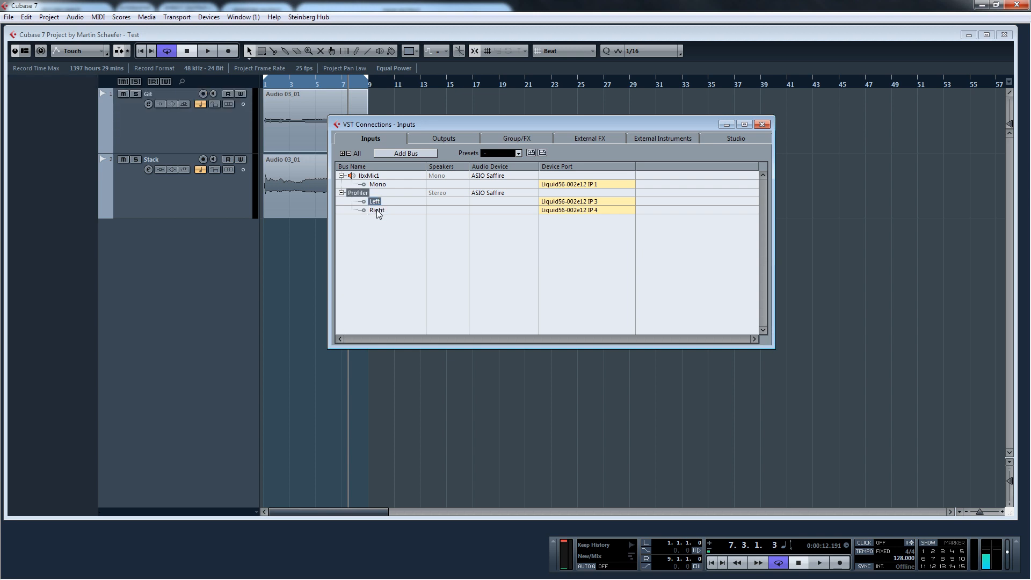
left_click(377, 211)
left_click(377, 202)
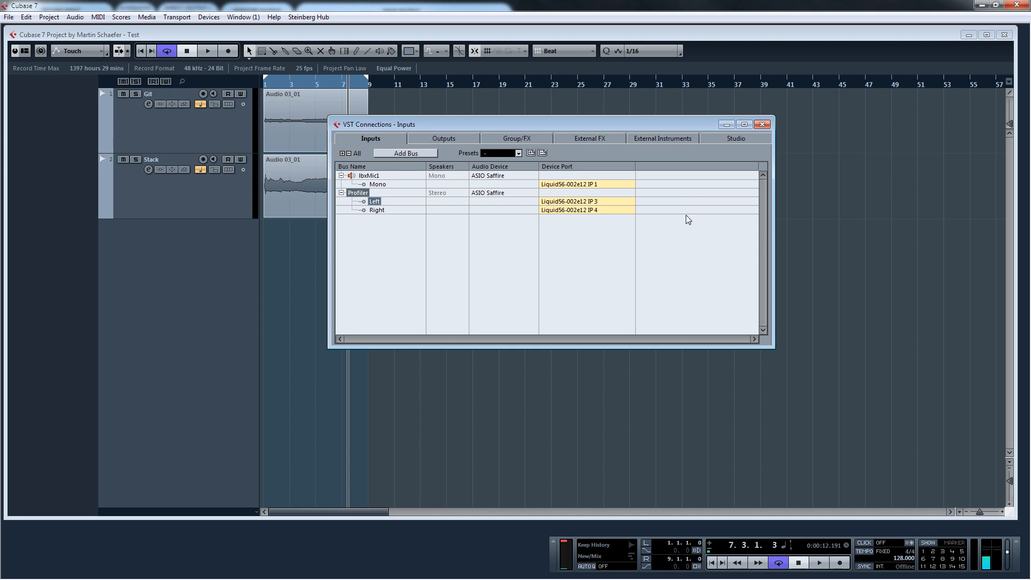
left_click(602, 202)
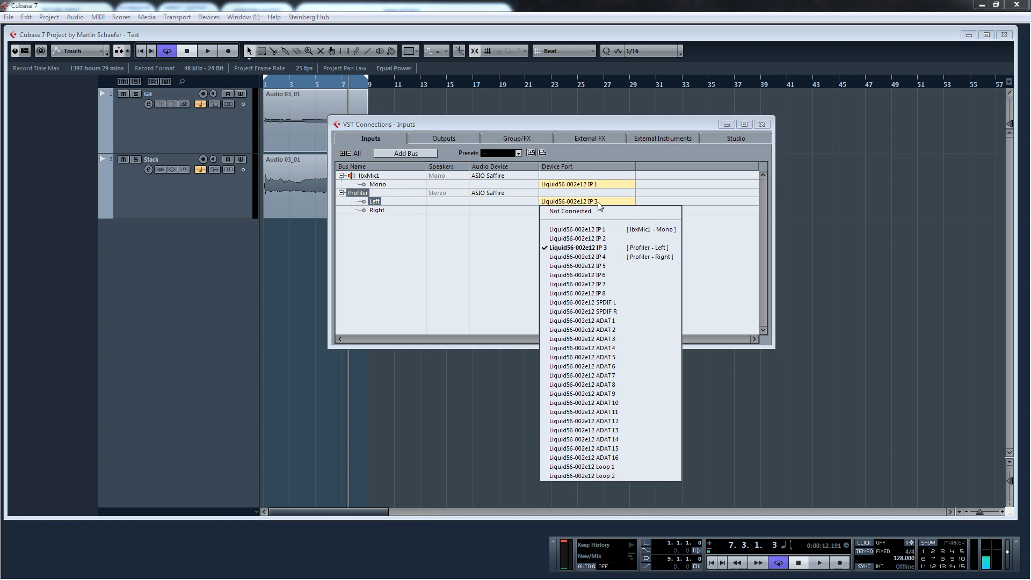
left_click(603, 304)
left_click(594, 210)
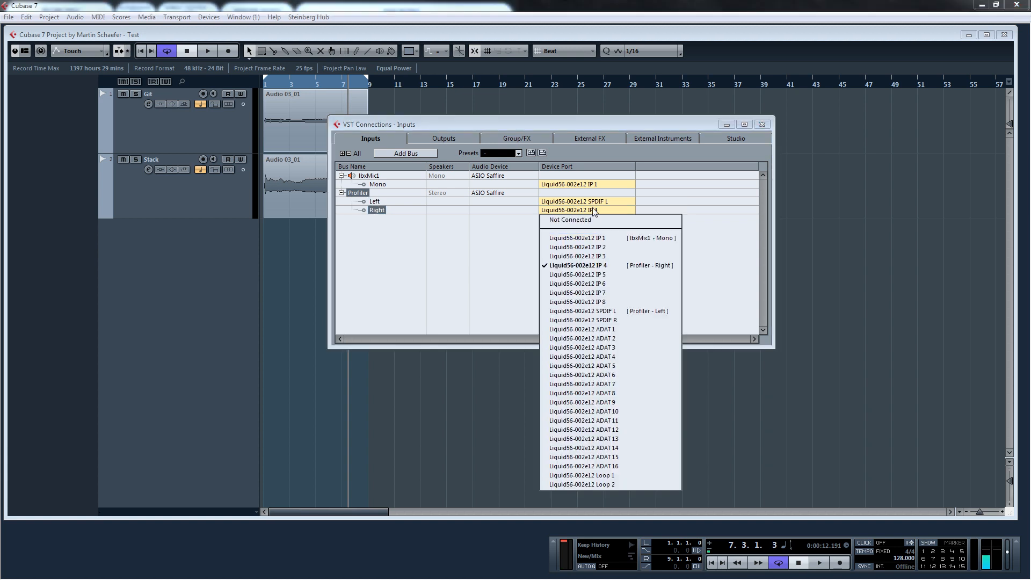
left_click(609, 322)
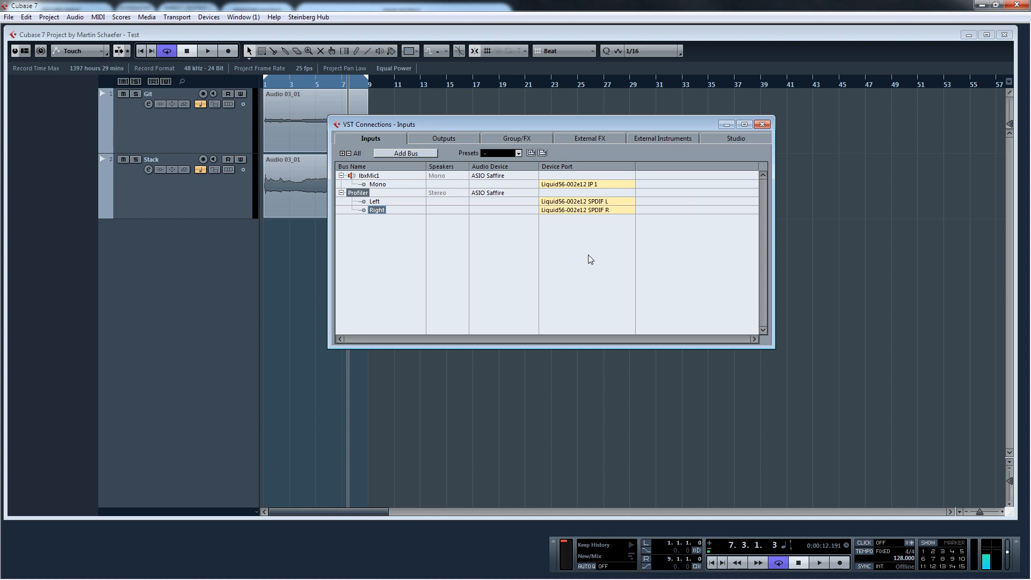
left_click(379, 226)
Add one mono output bus named ReAmp to the VST connections.
left_click(446, 139)
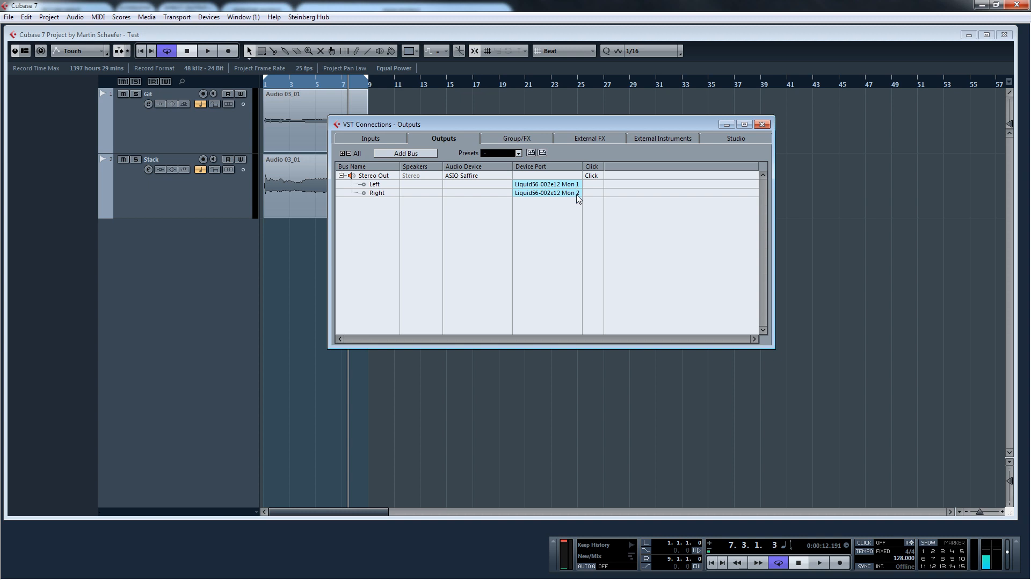
left_click(403, 156)
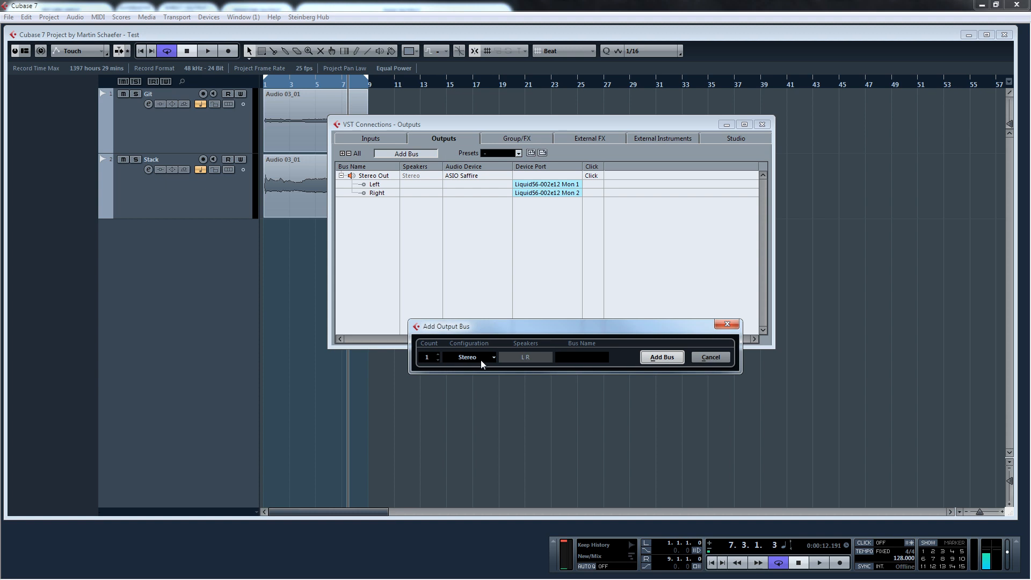
left_click(494, 356)
left_click(475, 368)
type("ReAmp")
left_click(662, 357)
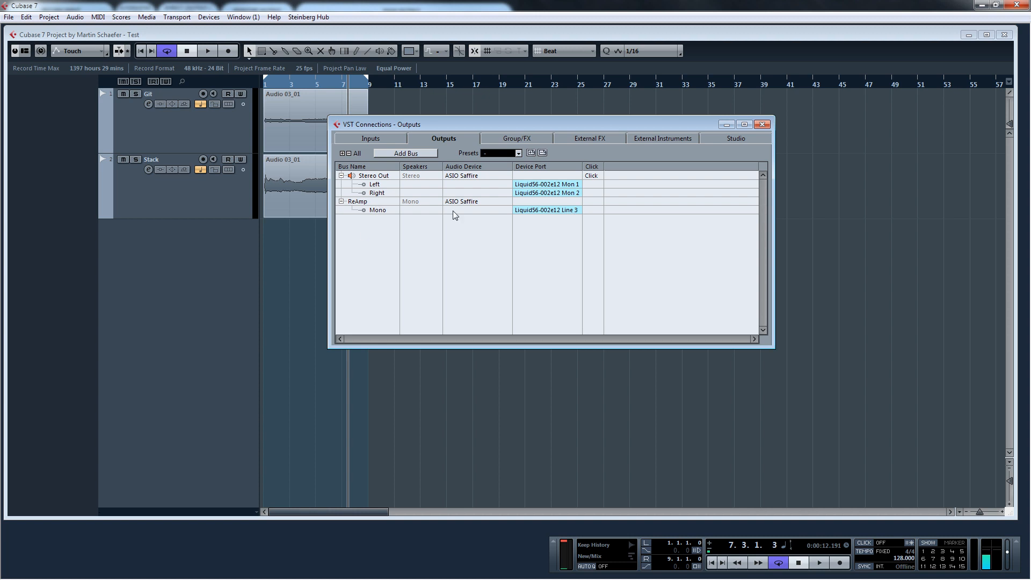
Assign the ReAmp output bus to device port Liquid56-002e12 SPDIF L and close the VST connections.
left_click(578, 211)
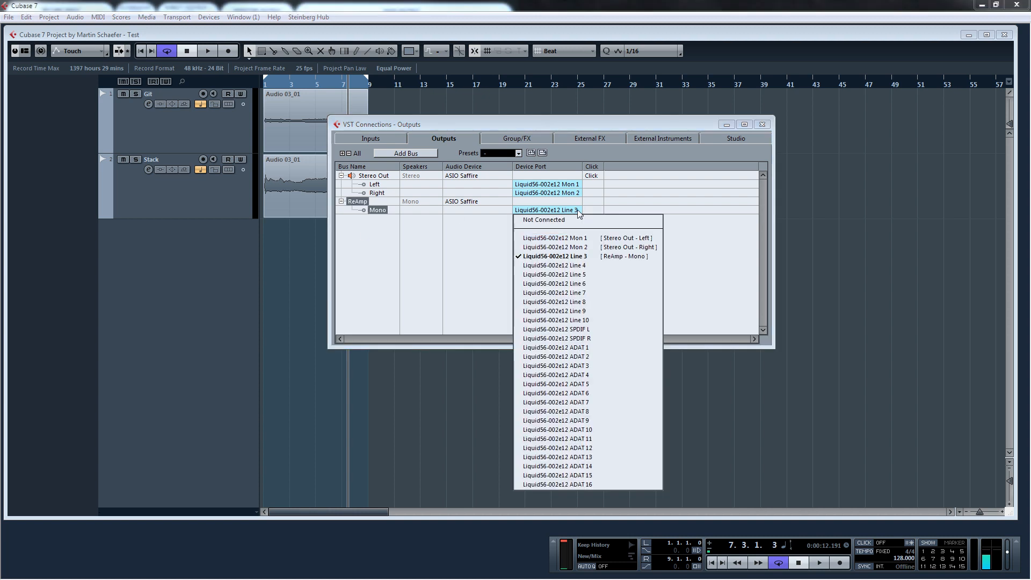
left_click(584, 330)
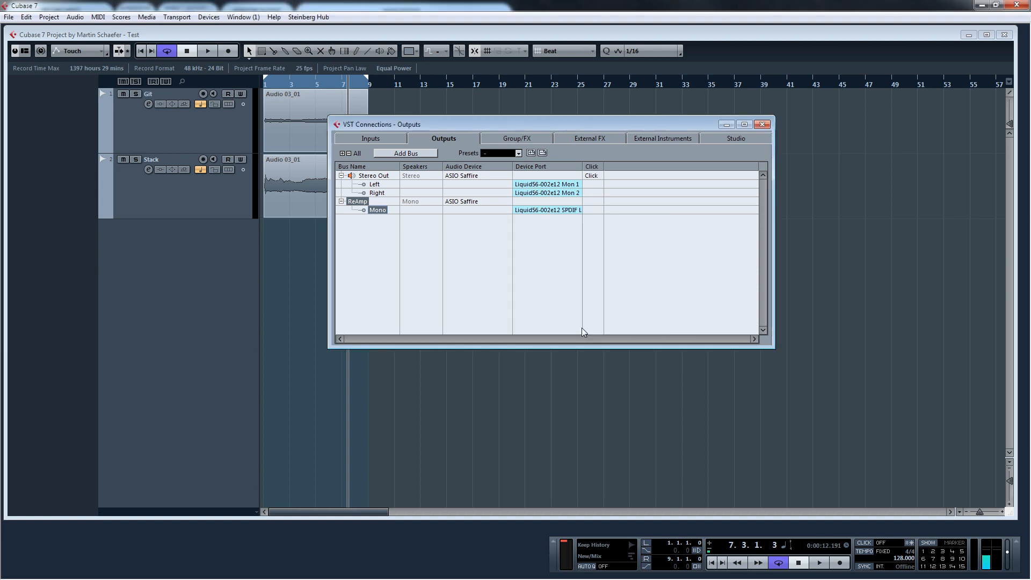
left_click(564, 212)
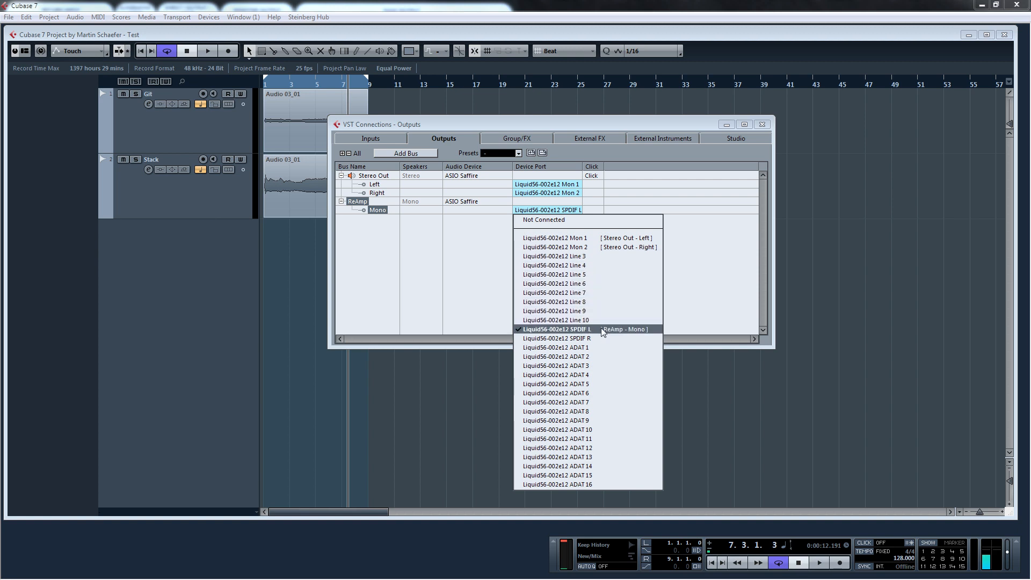
left_click(582, 330)
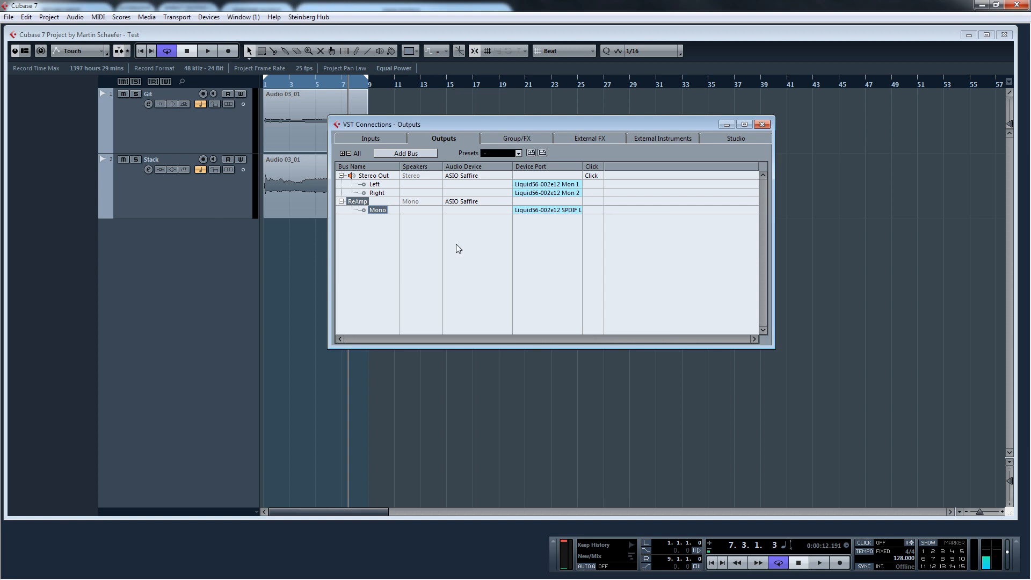
left_click(762, 124)
Set the Git track's input to the Profiler bus's left channel and the Stack track's input to its right channel.
left_click(167, 127)
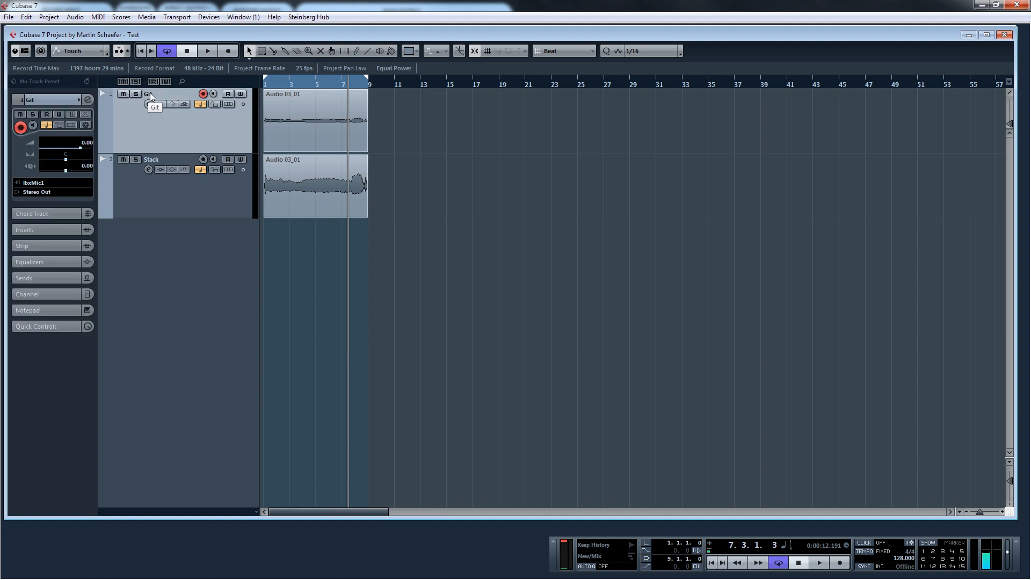
left_click(33, 183)
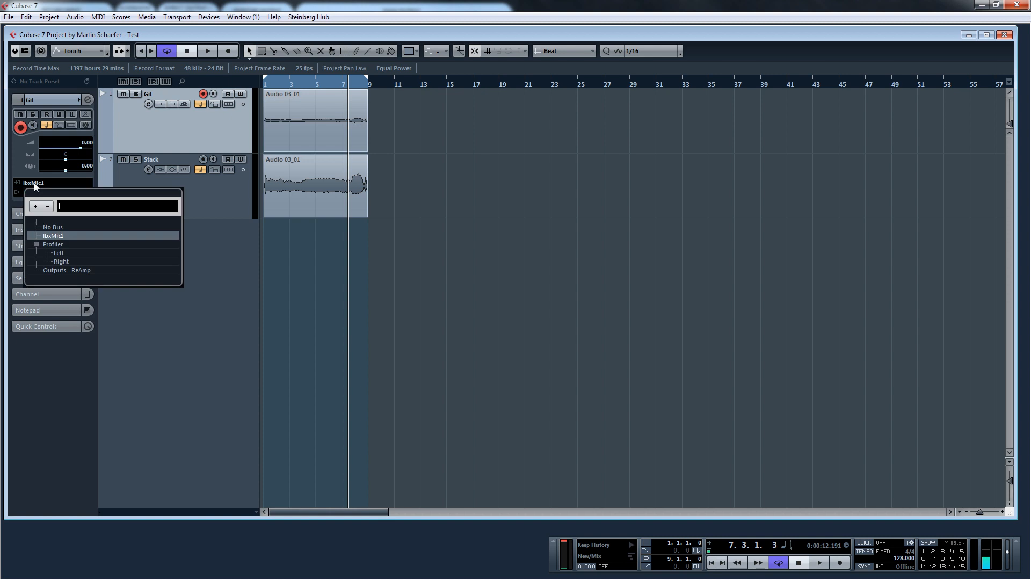
left_click(57, 250)
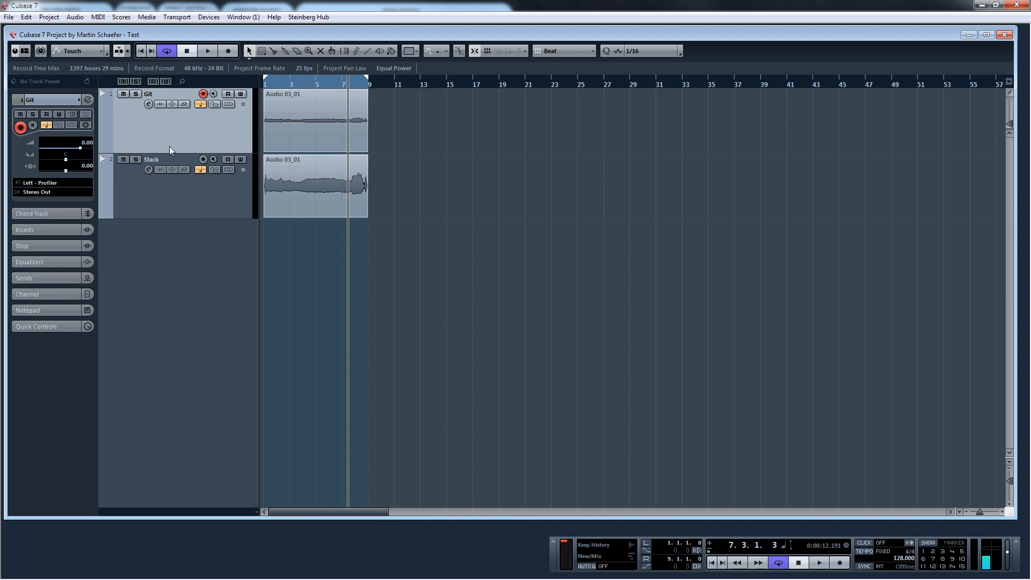
left_click(162, 197)
left_click(42, 183)
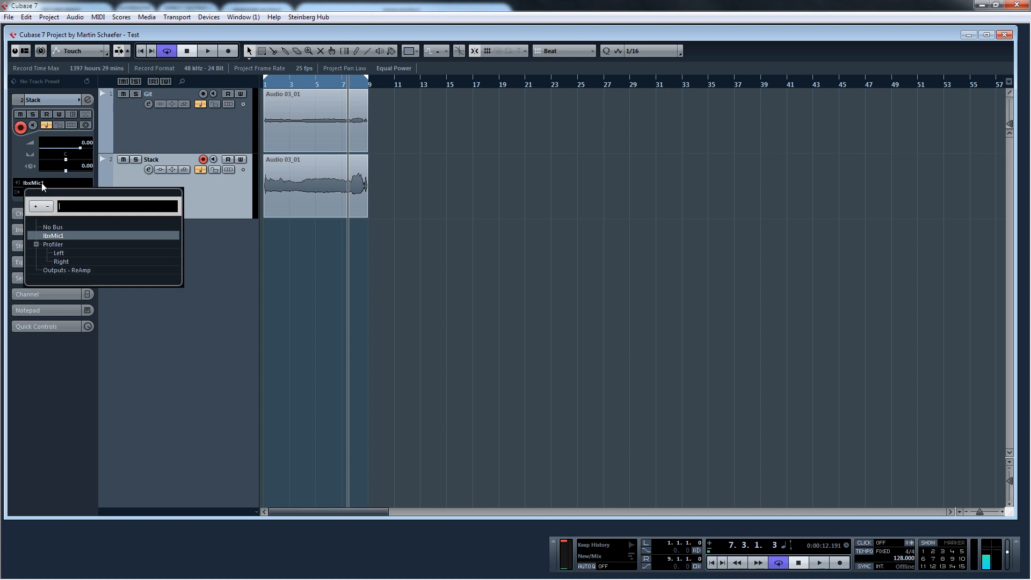
left_click(63, 261)
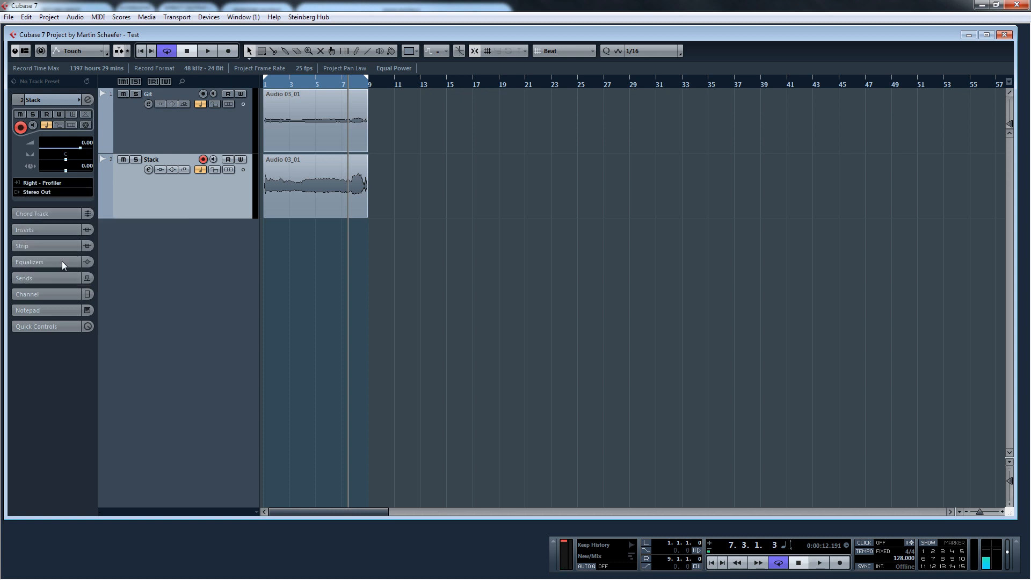
Route the Git track's output to the ReAmp bus and select the Stack track to check its routing.
left_click(166, 138)
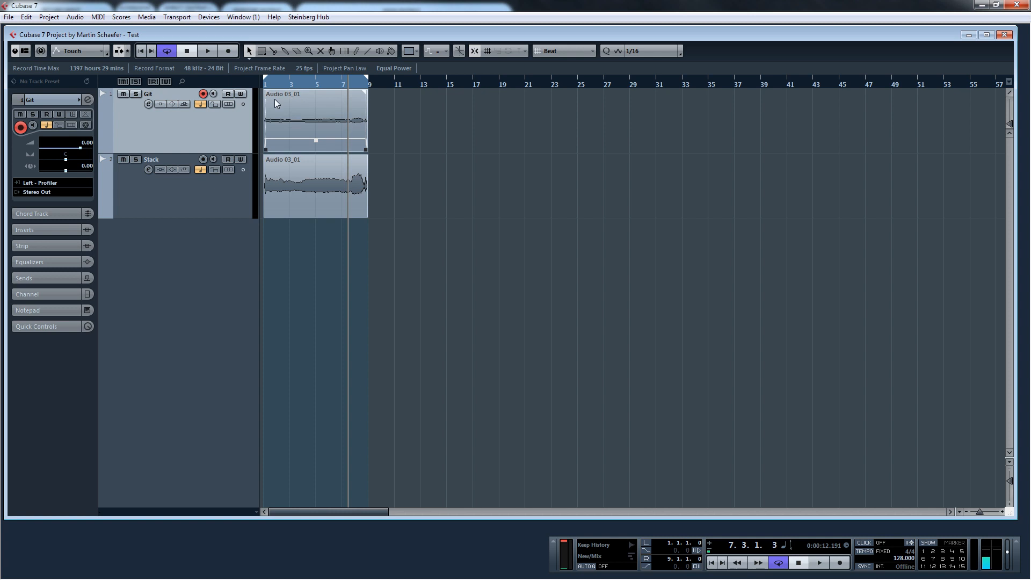
left_click(41, 192)
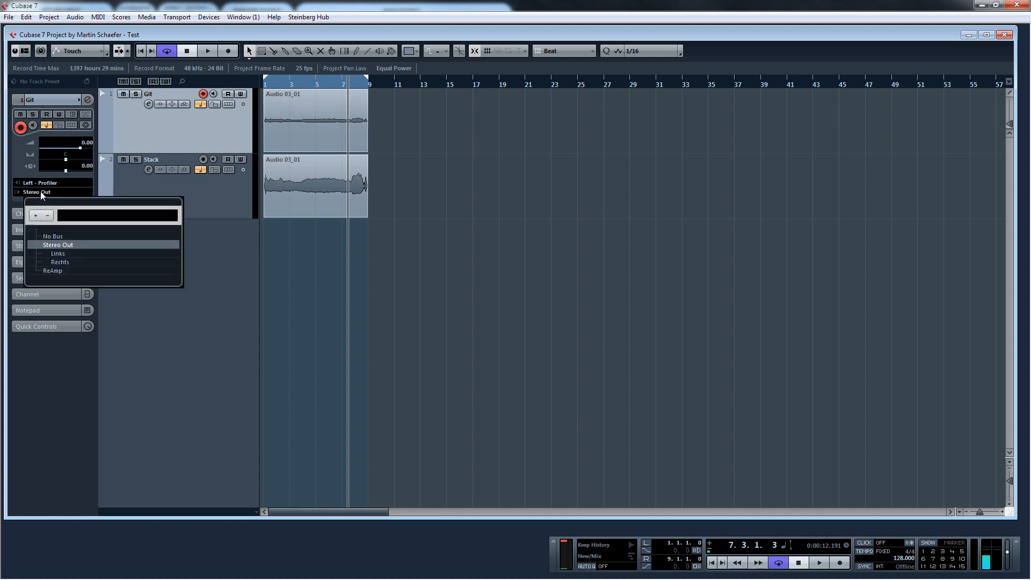
left_click(51, 272)
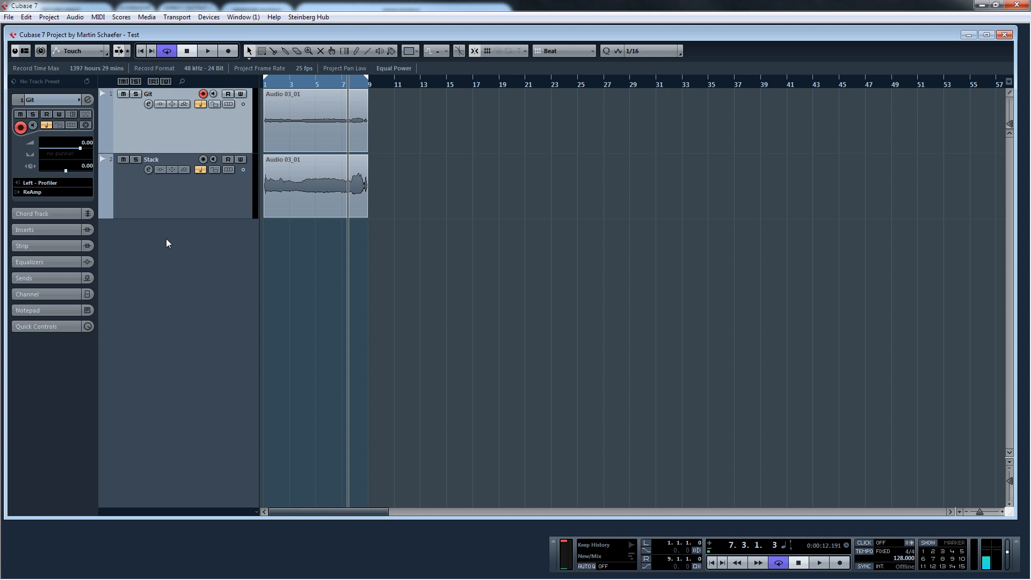
left_click(175, 198)
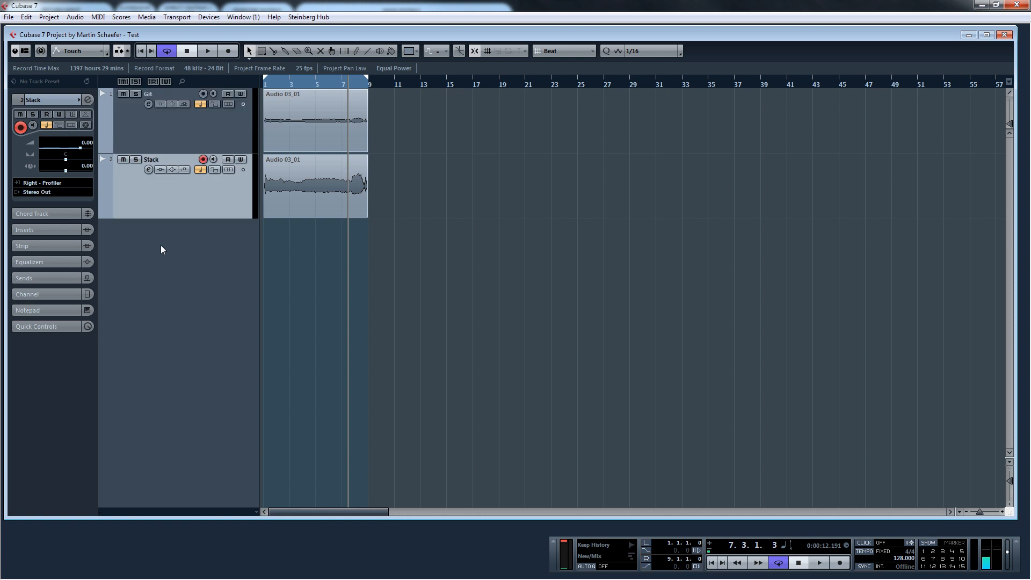
Add one stereo audio track named ReAmped Guitar below the Stack track.
right_click(160, 244)
left_click(201, 253)
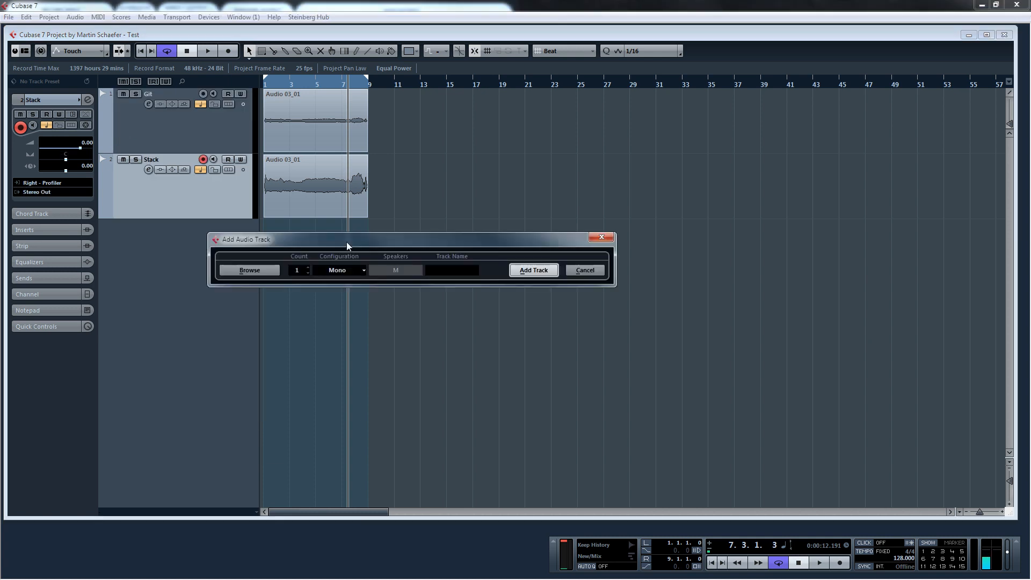
left_click(363, 267)
left_click(351, 297)
left_click(460, 271)
type("ReAmped Guitar")
left_click(529, 271)
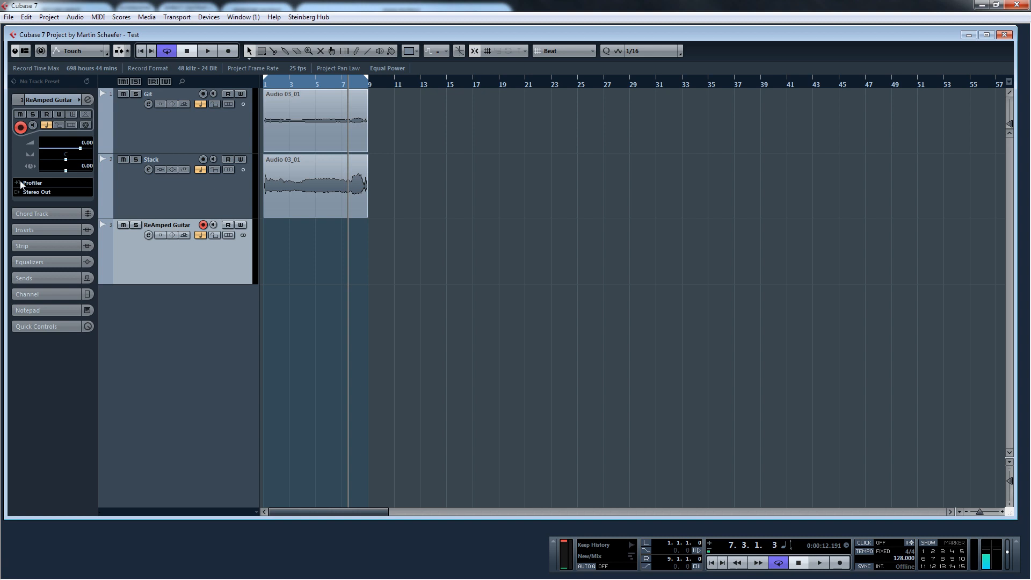
Set the ReAmped Guitar track's input to the Profiler bus and keep its output on Stereo Out.
left_click(33, 182)
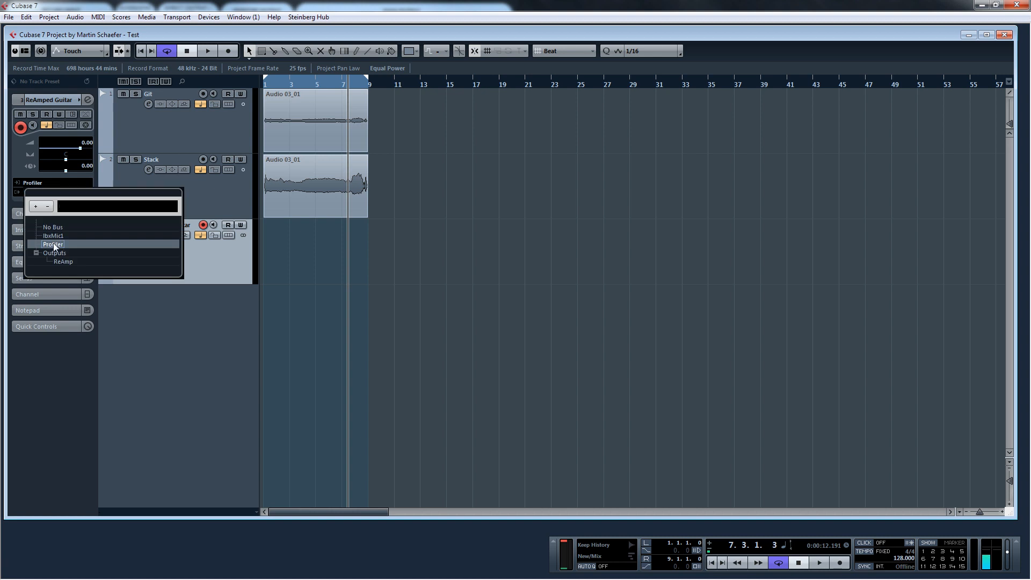
left_click(53, 243)
left_click(34, 193)
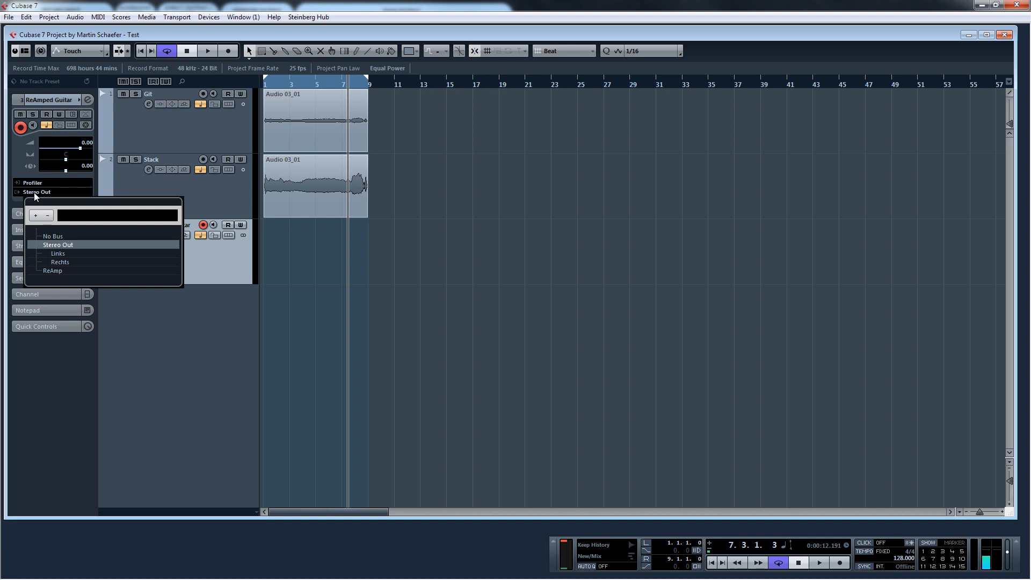
left_click(34, 191)
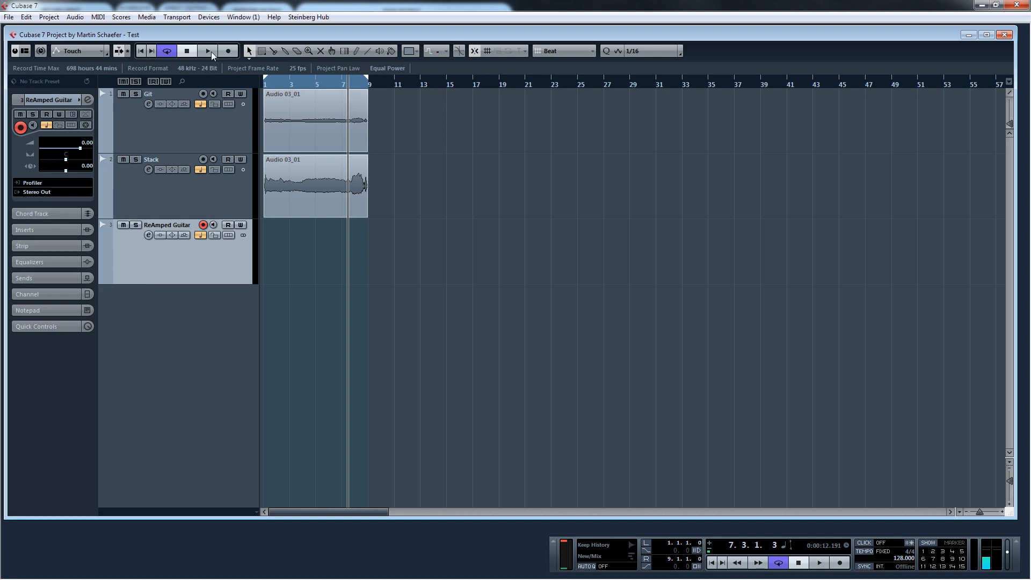
Return to the project start and begin recording the reamped signal on the ReAmped Guitar track.
left_click(141, 51)
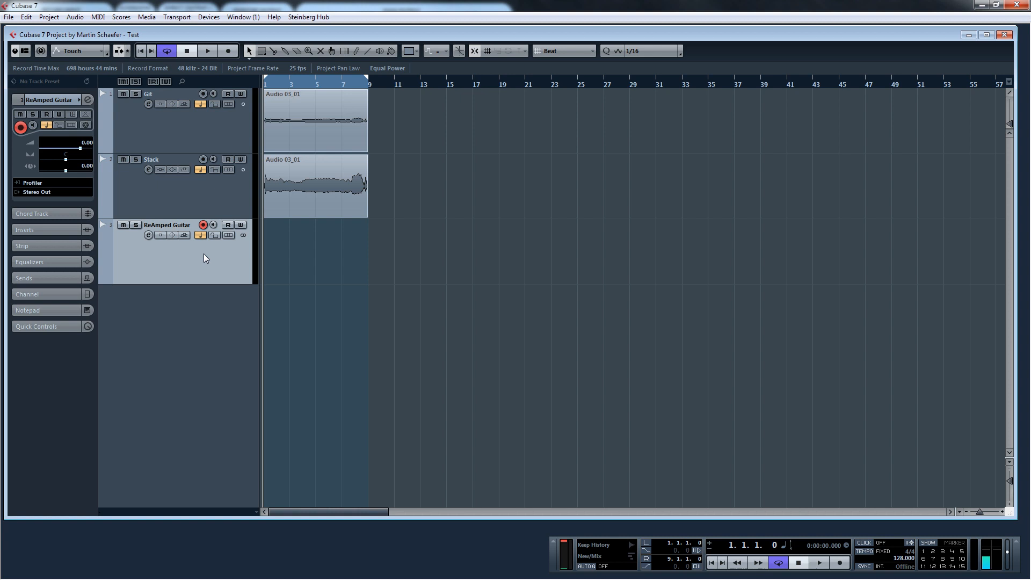
left_click(228, 51)
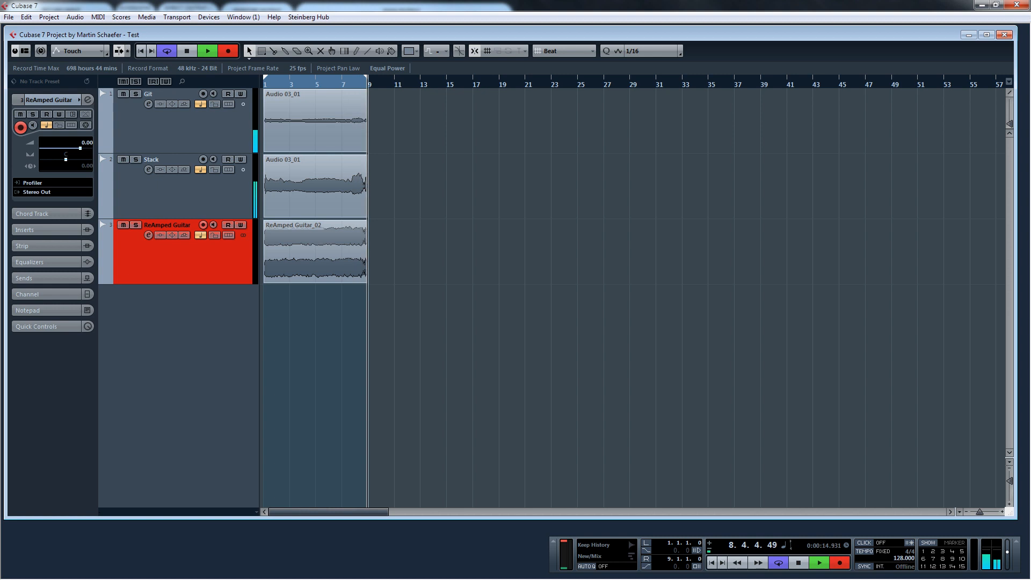
Switch to Saffire MixControl and route ReAmpMix (mono) to SPDIF Output 1.
key("alt+Tab")
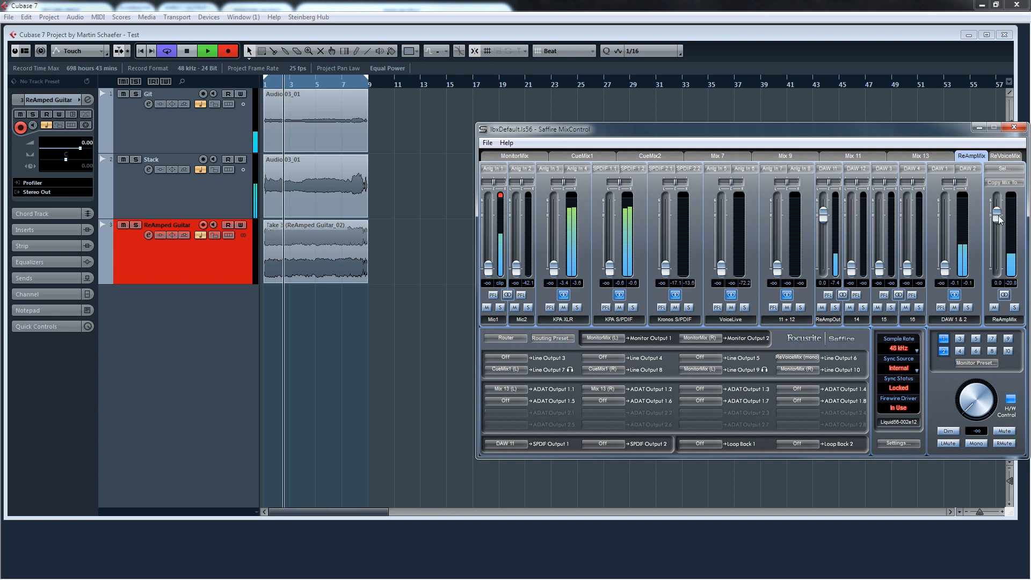
left_click(510, 444)
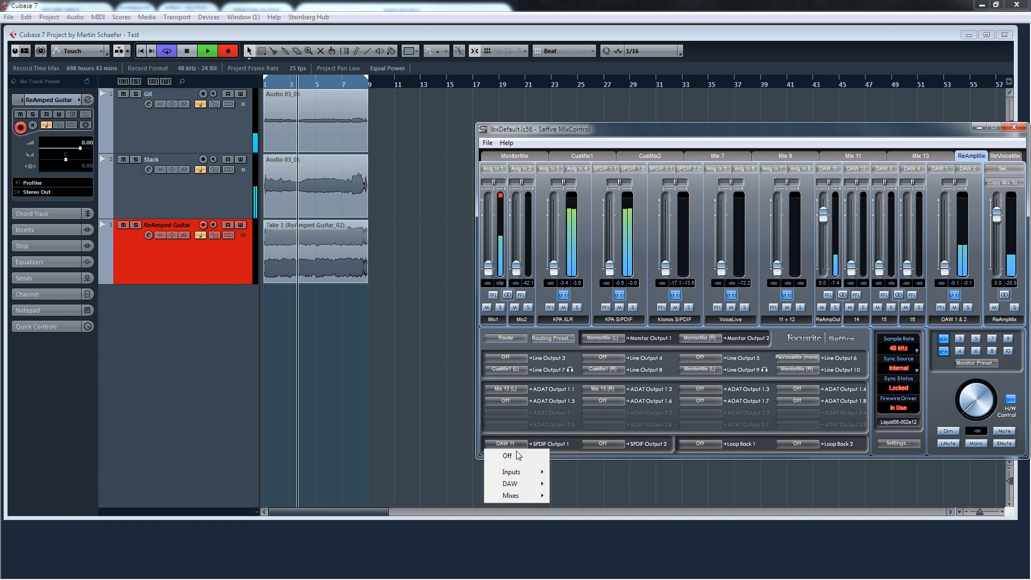
mouse_move(533, 498)
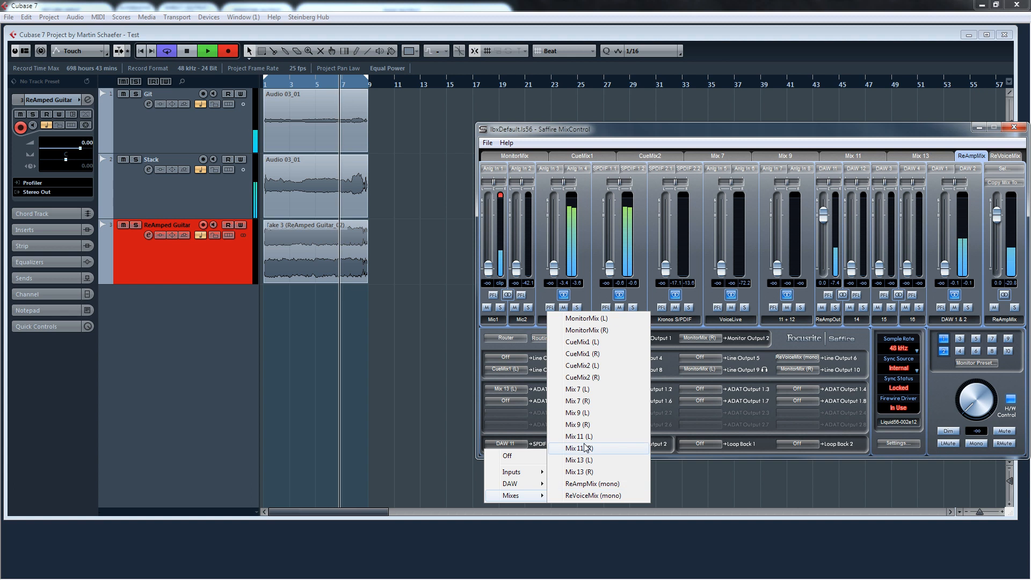
left_click(585, 484)
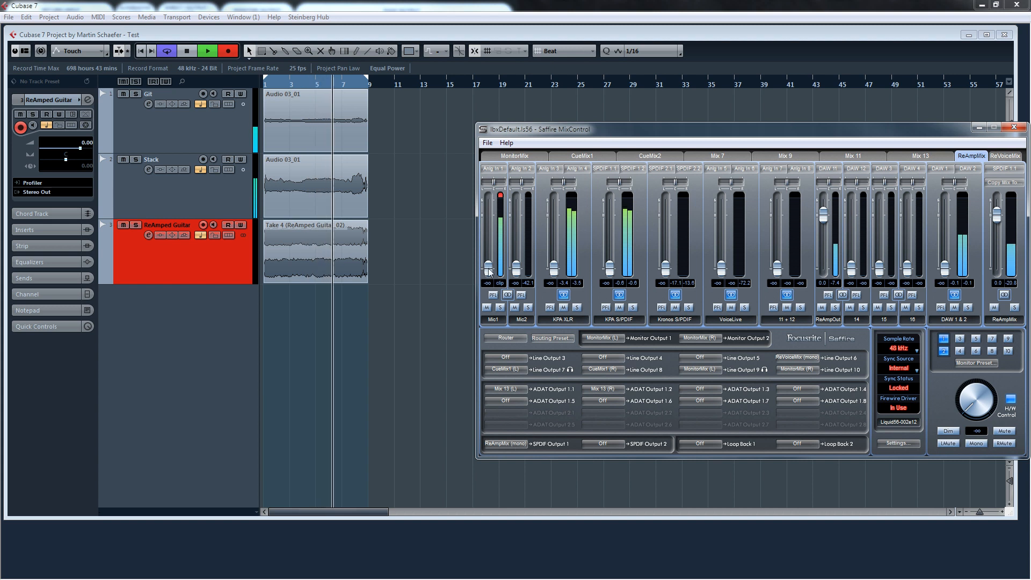
Try the ReAmpMix's Mic1 fader at about +3, pull it fully back down, and display the MonitorMix.
left_click_drag(489, 268, 490, 212)
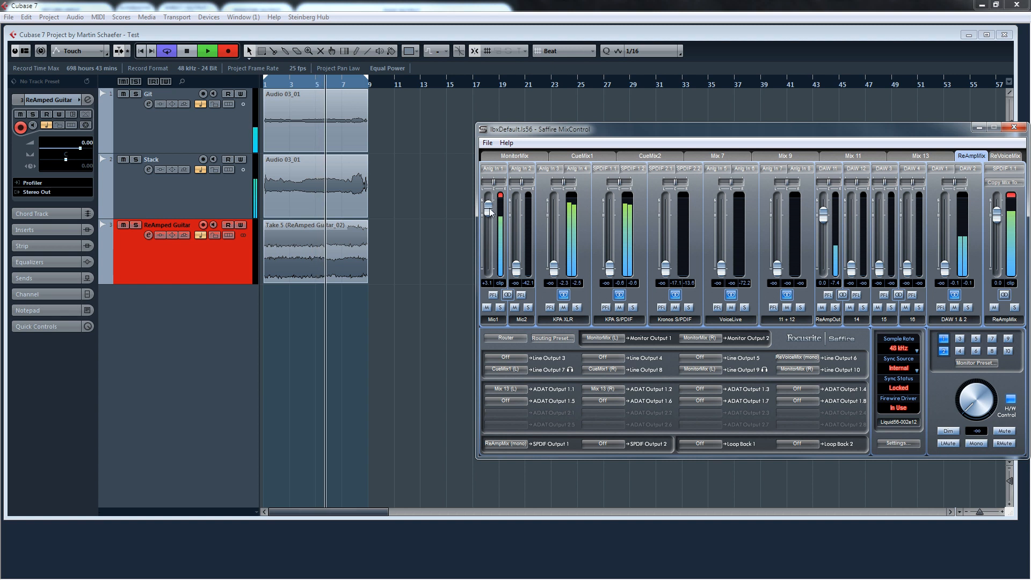
left_click_drag(489, 209, 485, 277)
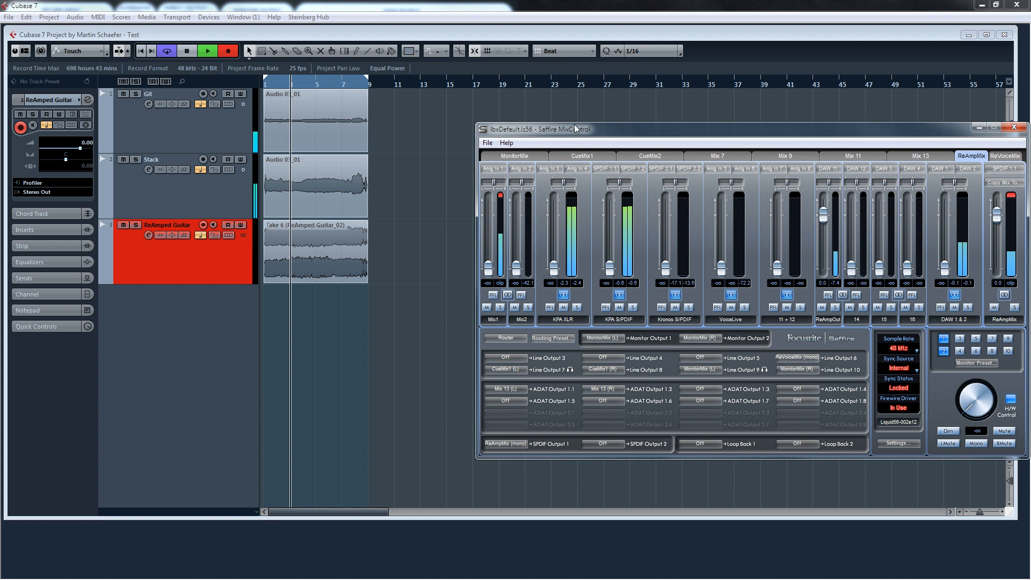
left_click(505, 157)
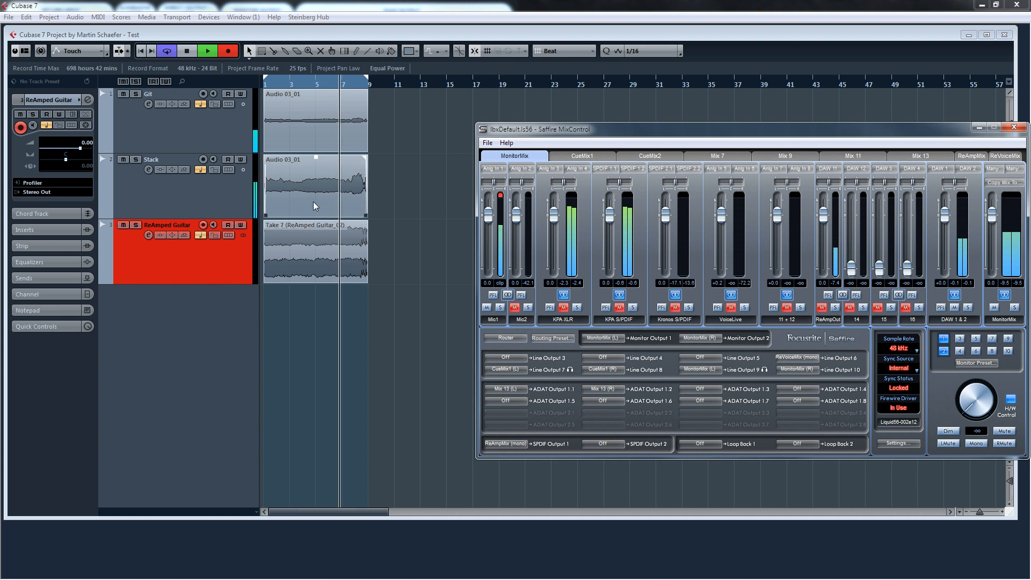
Stop the looped recording in Cubase and minimize the Cubase window.
left_click(192, 51)
left_click(191, 51)
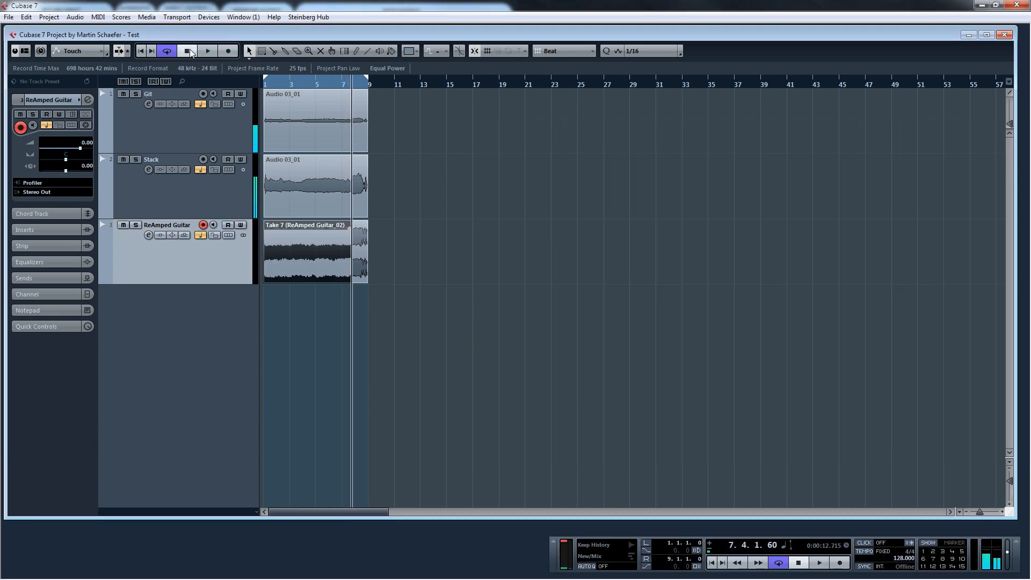
left_click(980, 6)
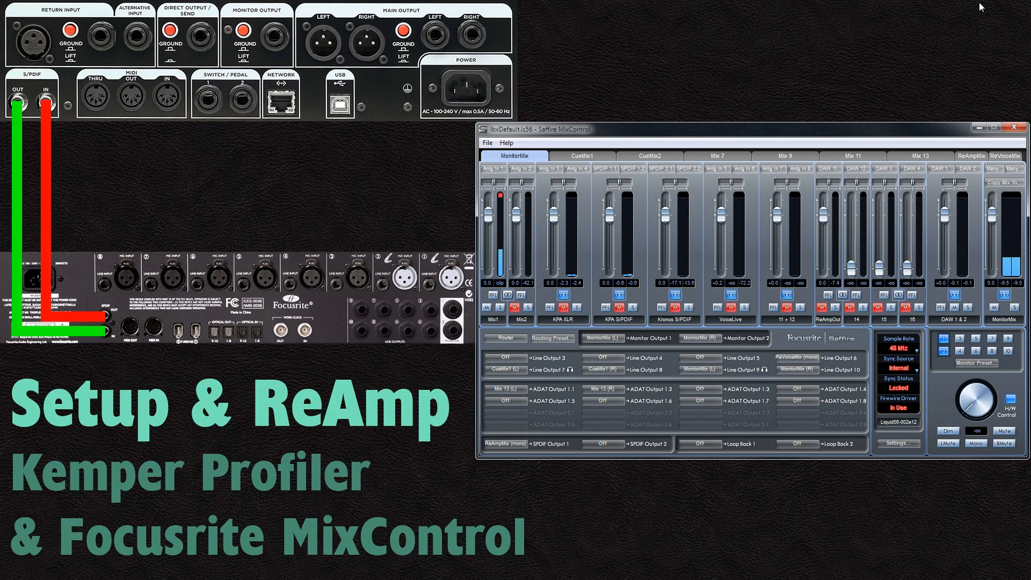